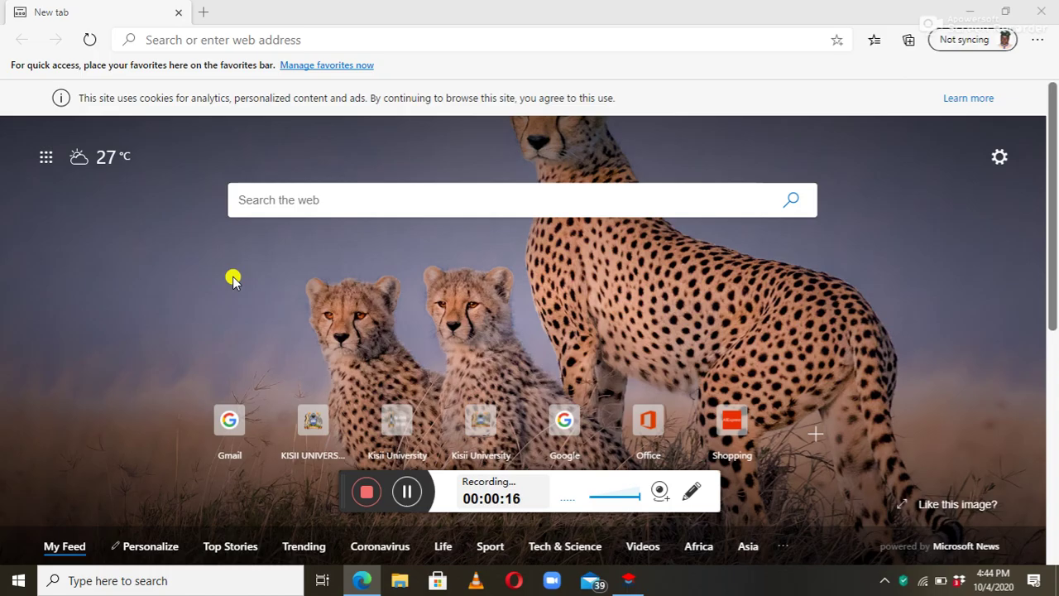
# - Open portal.kisiiuniversity.ac.ke and go to the page for creating a new account
pyautogui.click(305, 39)
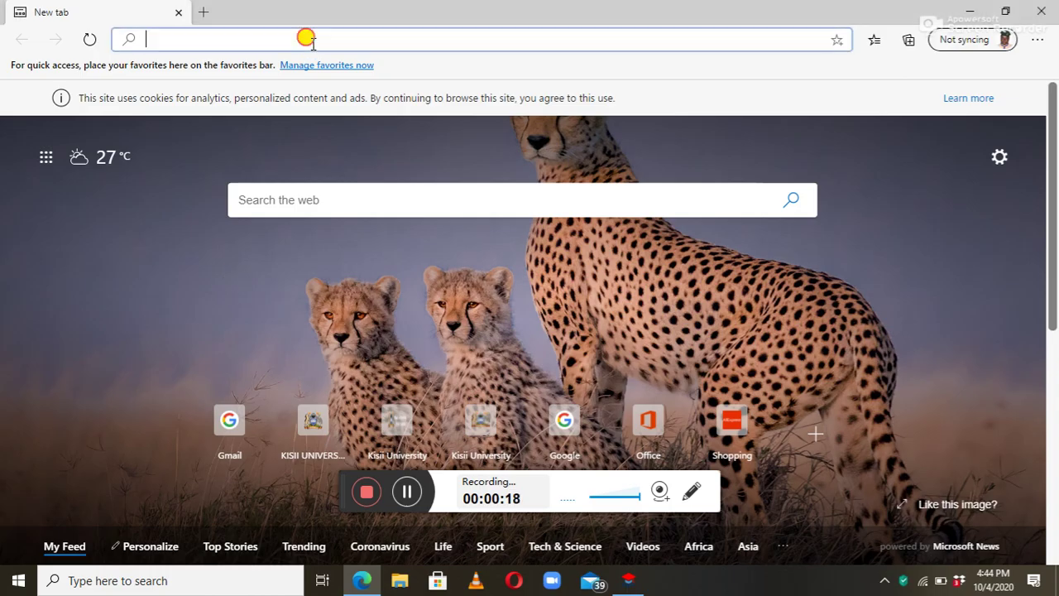
pyautogui.write('portal.kisiiuniversity.ac.ke')
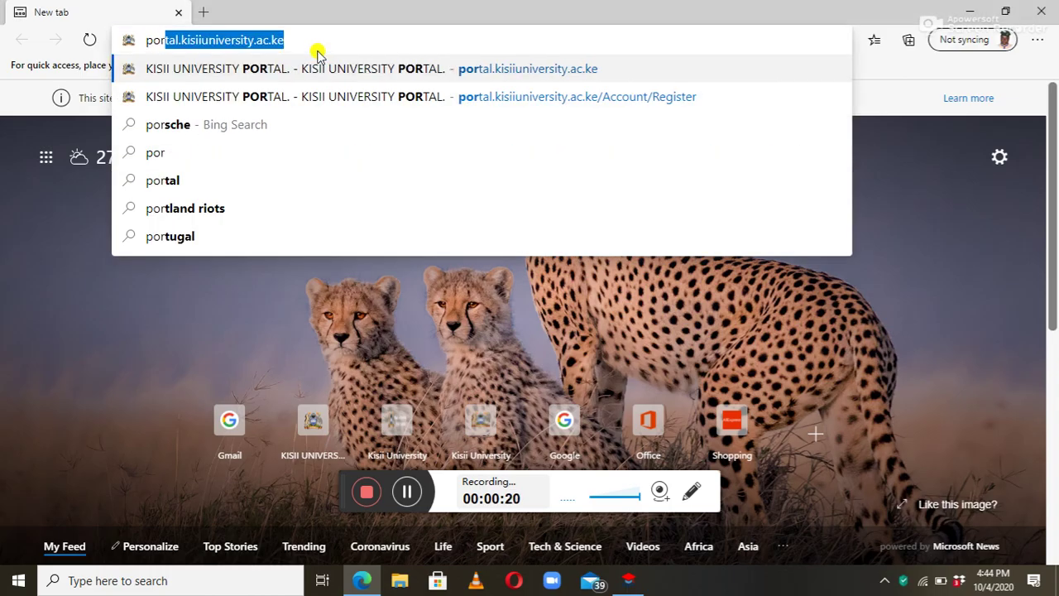
pyautogui.press('Return')
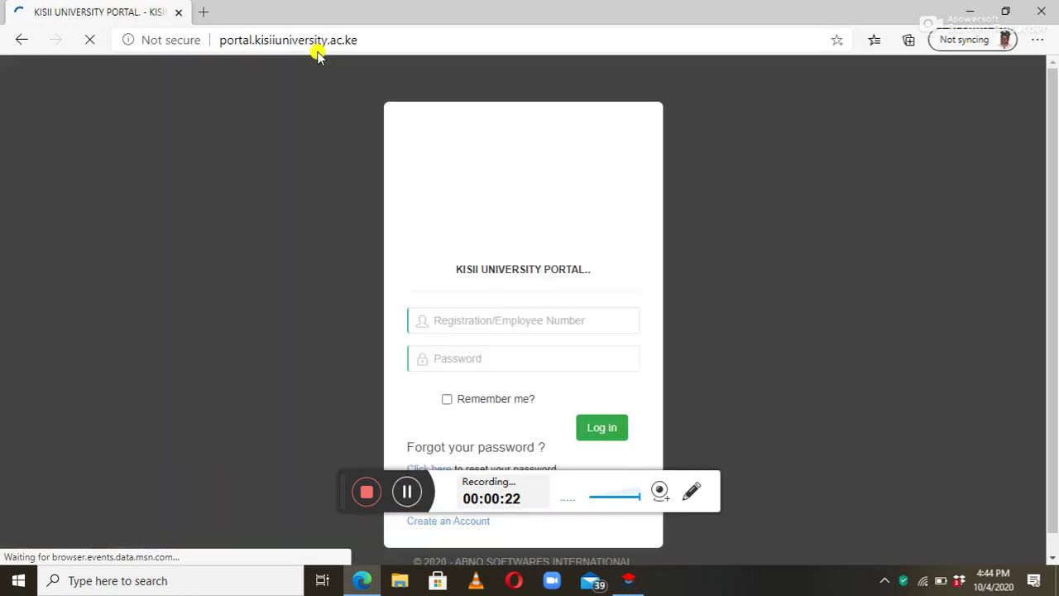
pyautogui.moveTo(342, 501); pyautogui.dragTo(724, 523)
pyautogui.click(435, 520)
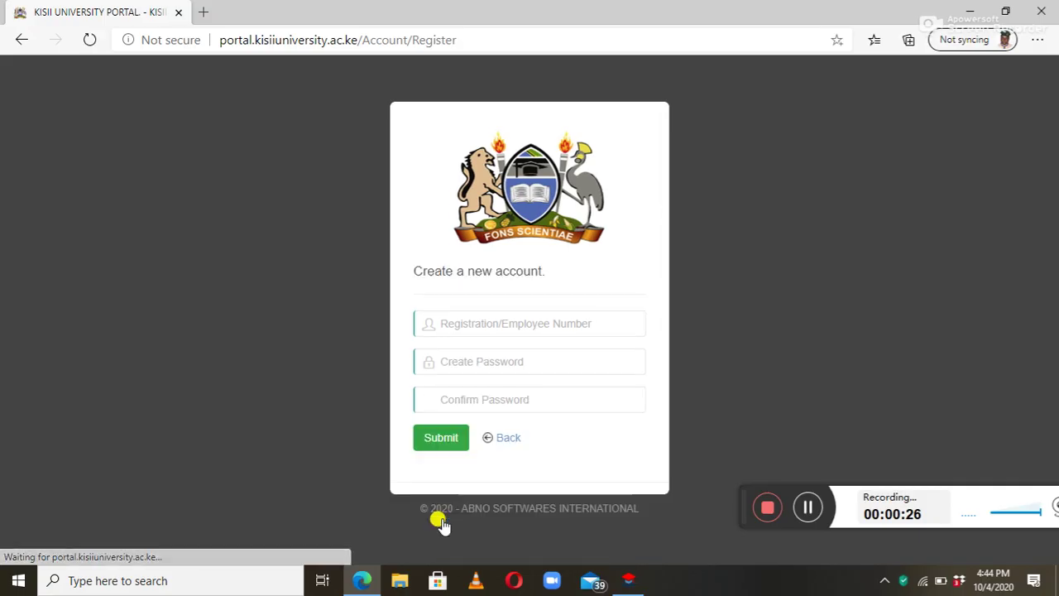
# - Try to create a portal account by filling in the student's registration number, password and password confirmation, and submit the form
pyautogui.click(465, 323)
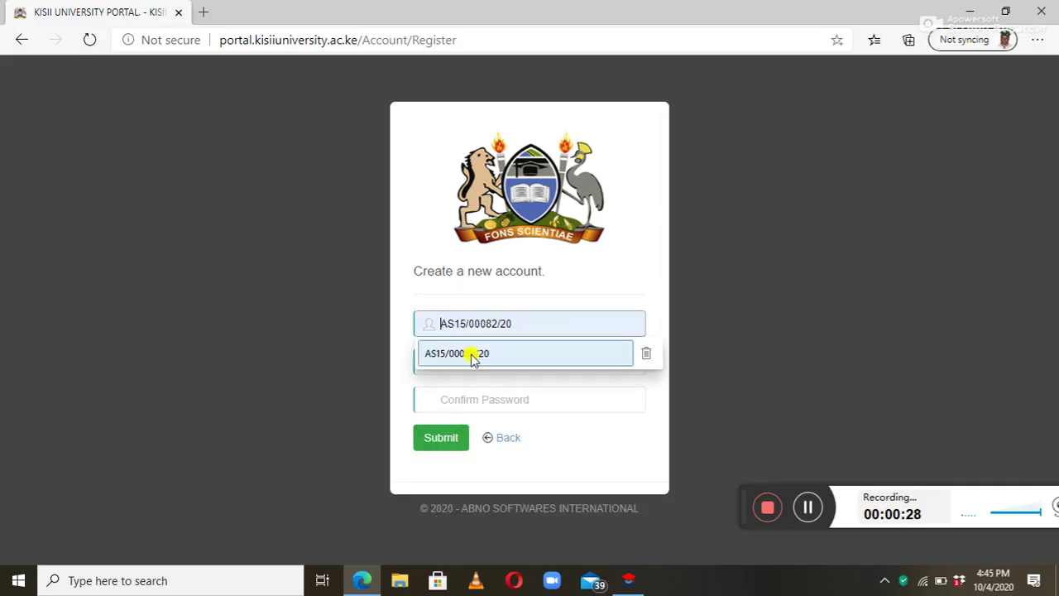
pyautogui.click(472, 354)
pyautogui.click(467, 358)
pyautogui.moveTo(515, 323); pyautogui.dragTo(436, 327)
pyautogui.hotkey('ctrl', 'c')
pyautogui.click(439, 355)
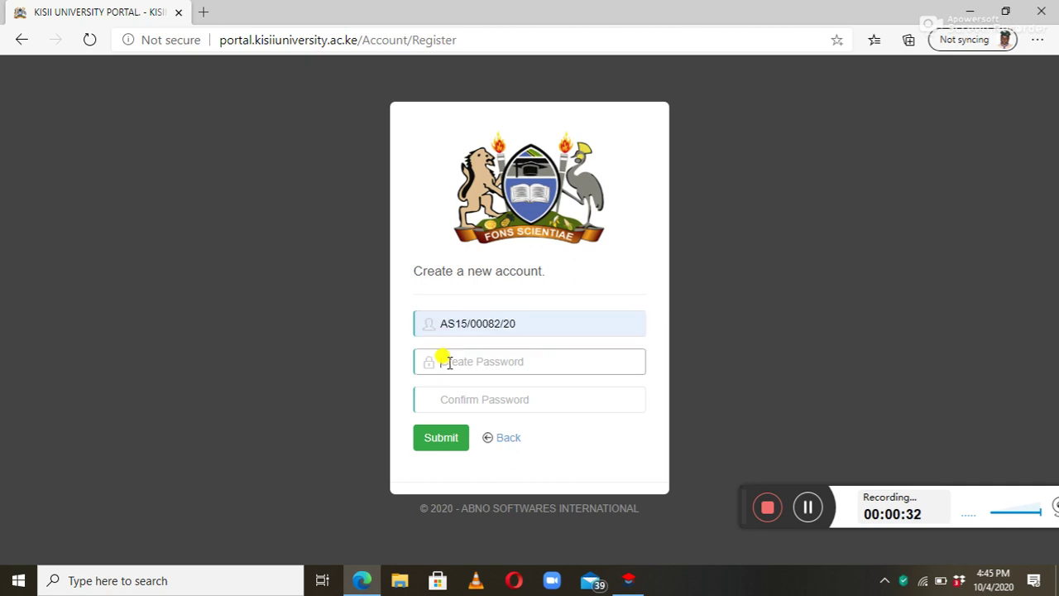
pyautogui.hotkey('ctrl', 'v')
pyautogui.click(451, 398)
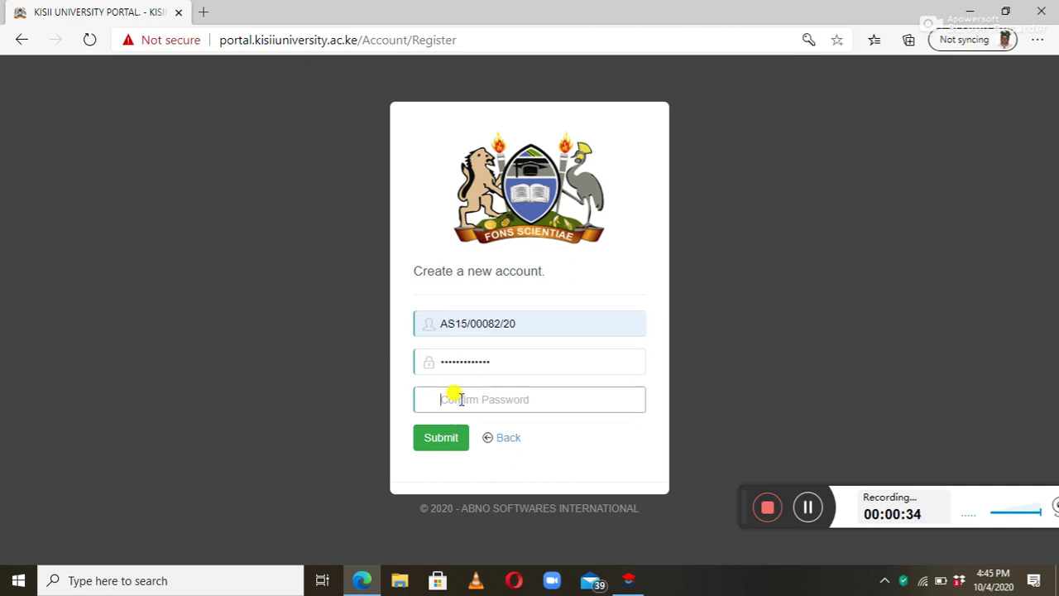
pyautogui.hotkey('ctrl', 'v')
pyautogui.click(441, 438)
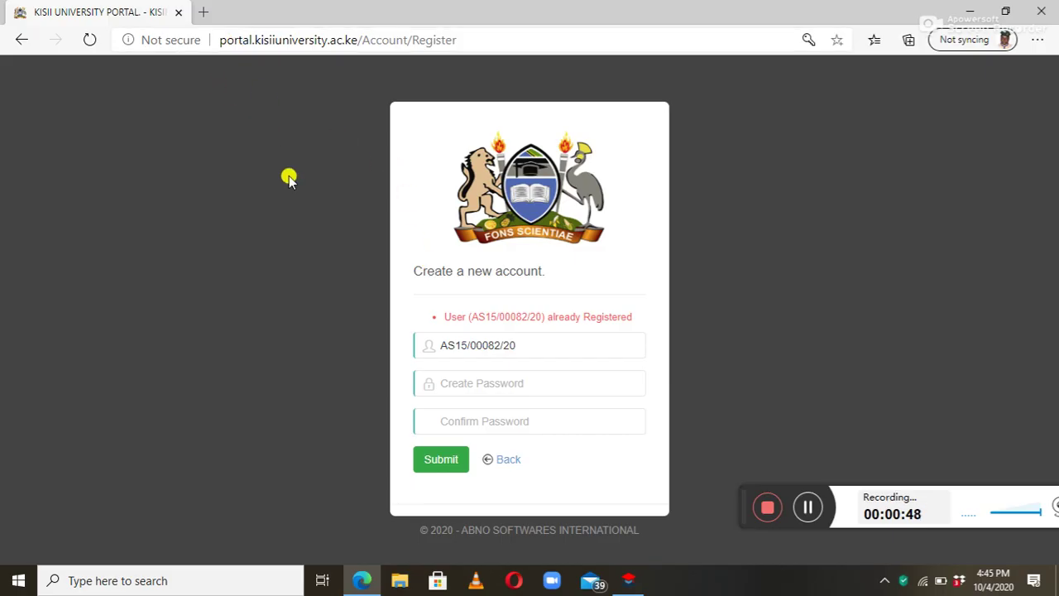
# - Open gmail.com in a new browser tab
pyautogui.click(203, 12)
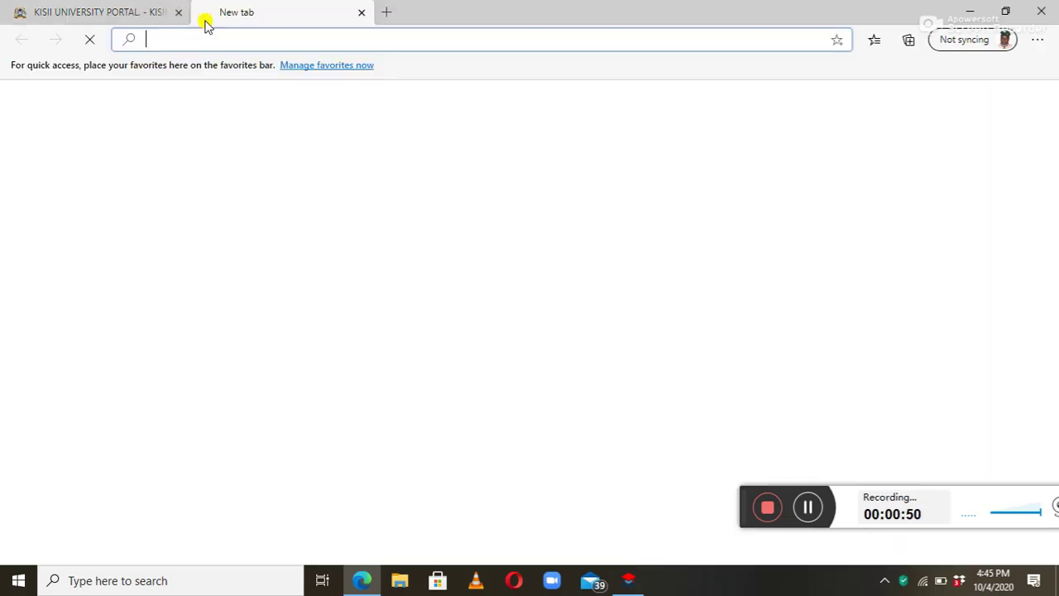
pyautogui.write('gm')
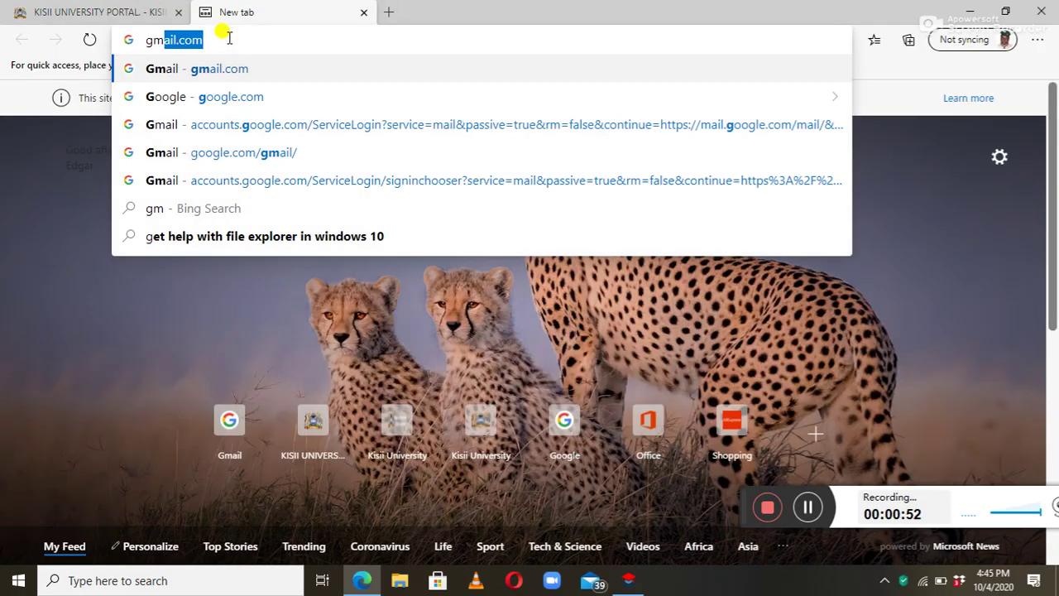
pyautogui.press('Return')
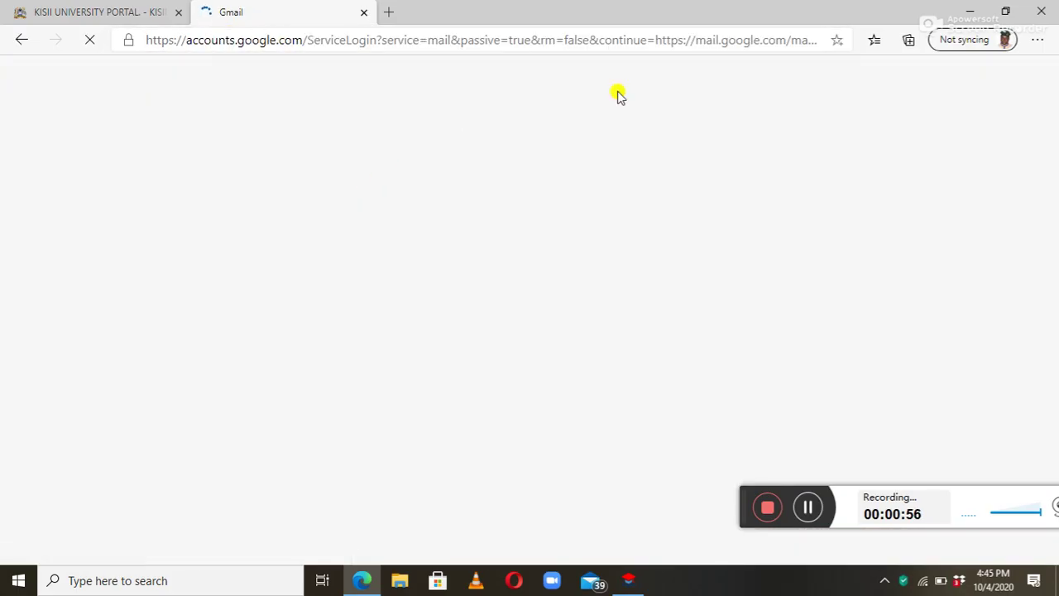
# - Sign in to Gmail with the student's university e-mail address and the account password
pyautogui.click(463, 269)
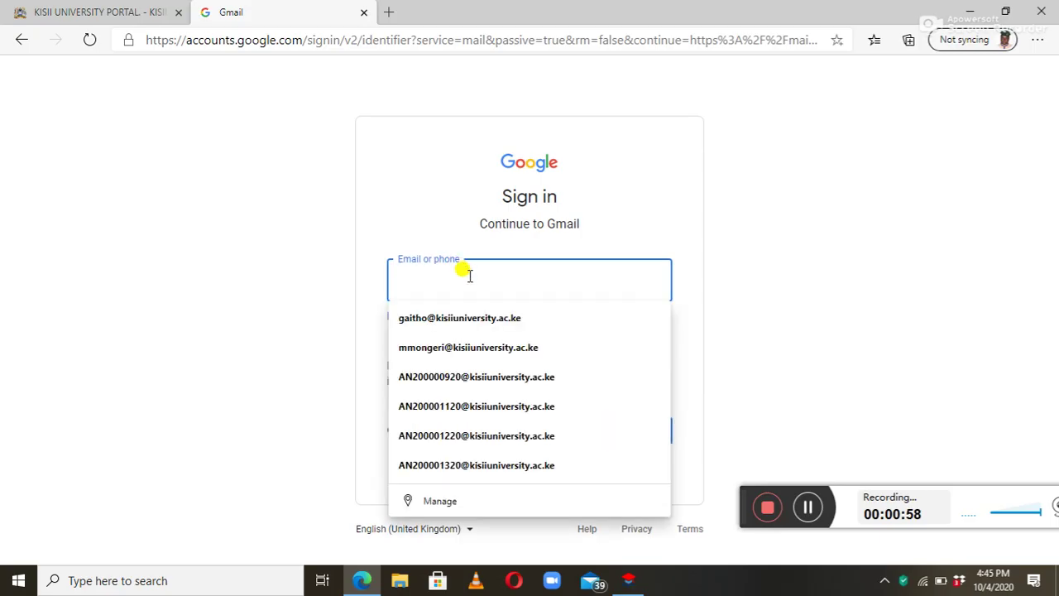
pyautogui.write('AS')
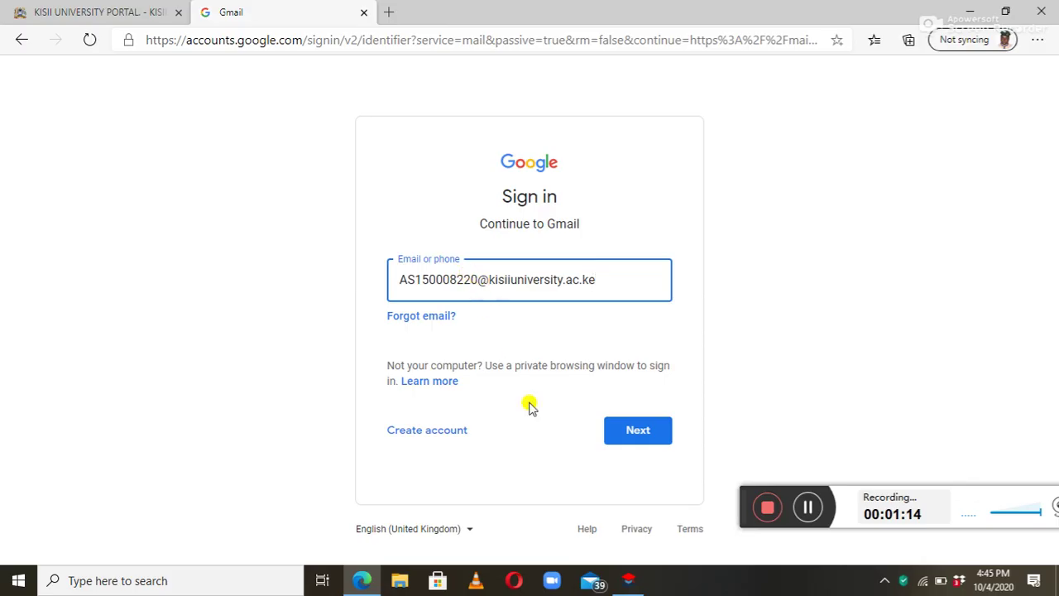
pyautogui.click(638, 428)
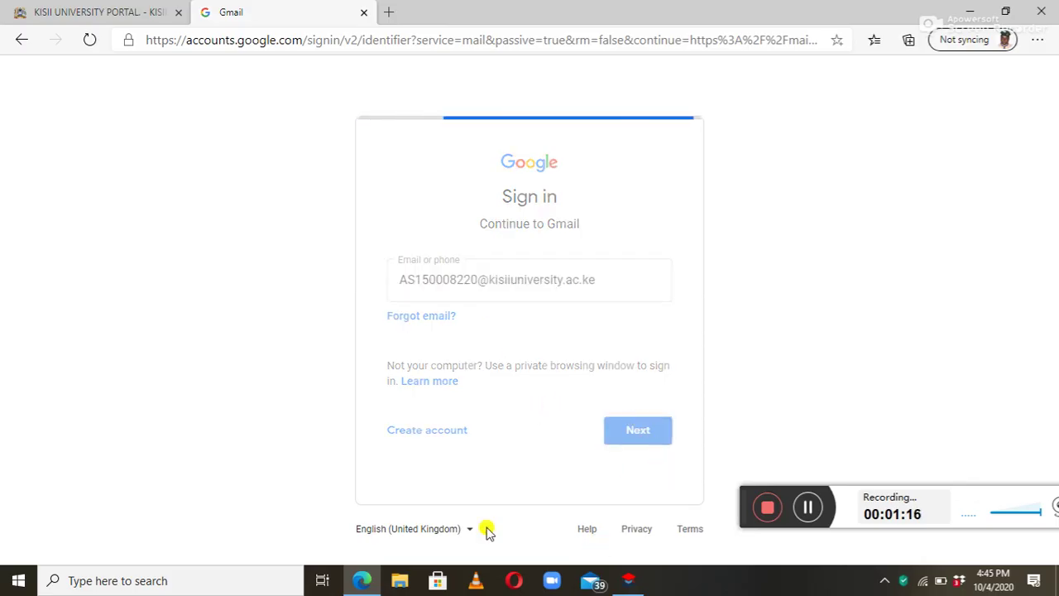
pyautogui.click(811, 509)
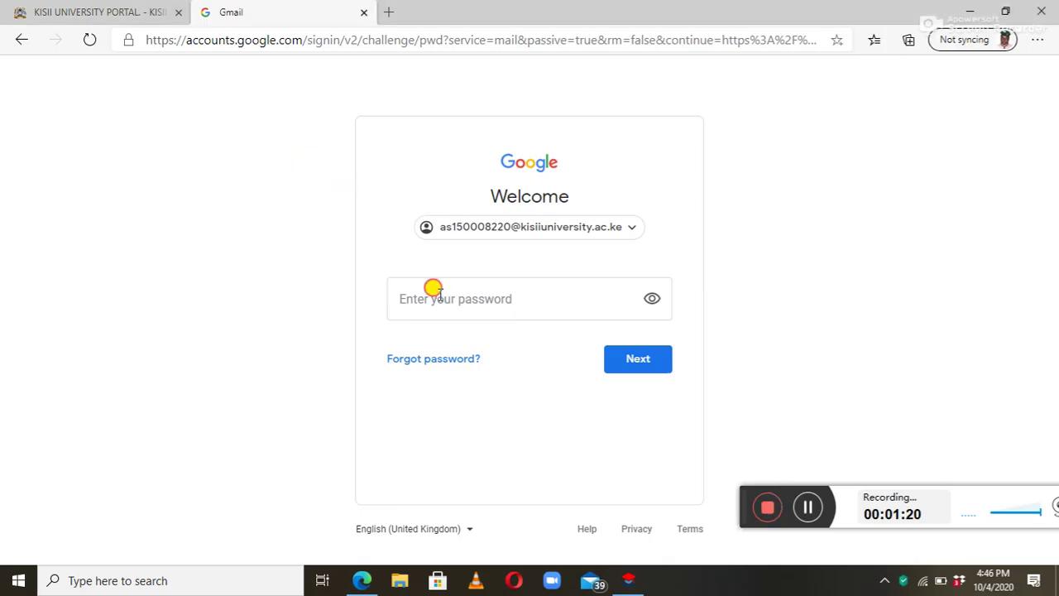
pyautogui.click(434, 293)
pyautogui.hotkey('ctrl', 'v')
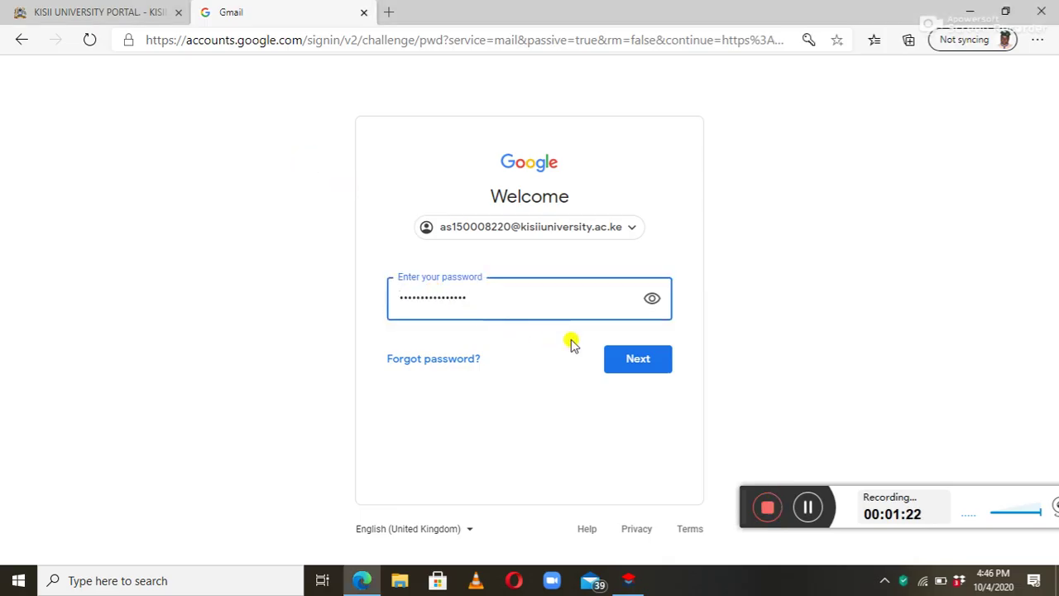
pyautogui.click(642, 361)
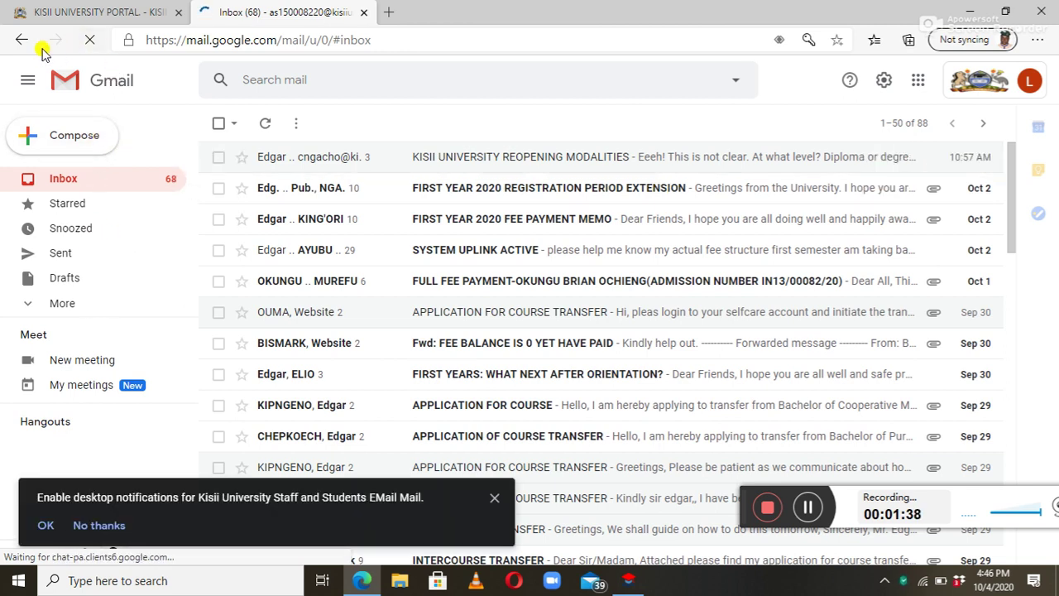
pyautogui.click(158, 40)
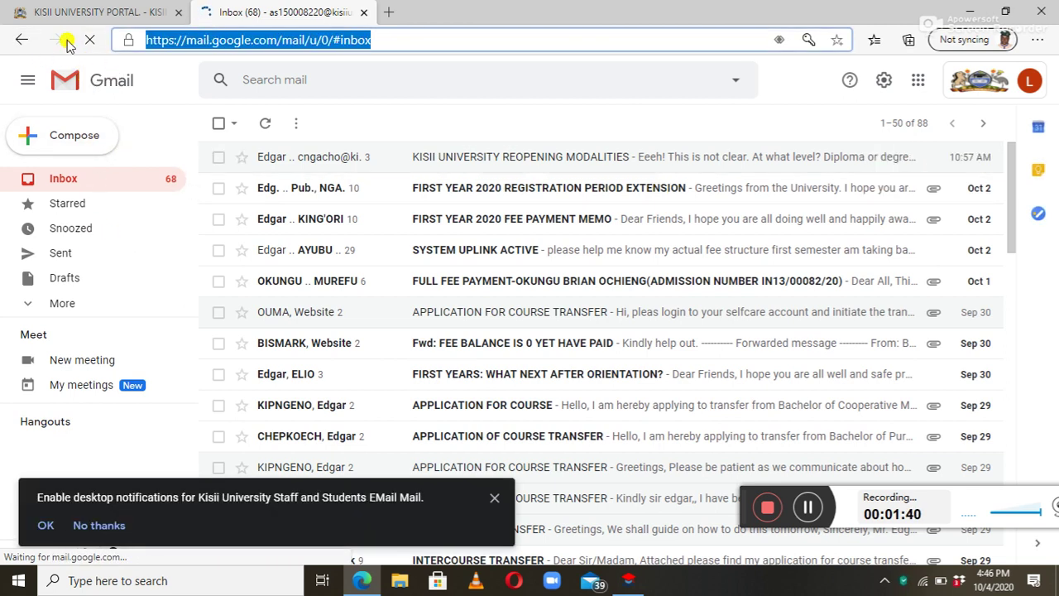
pyautogui.click(807, 506)
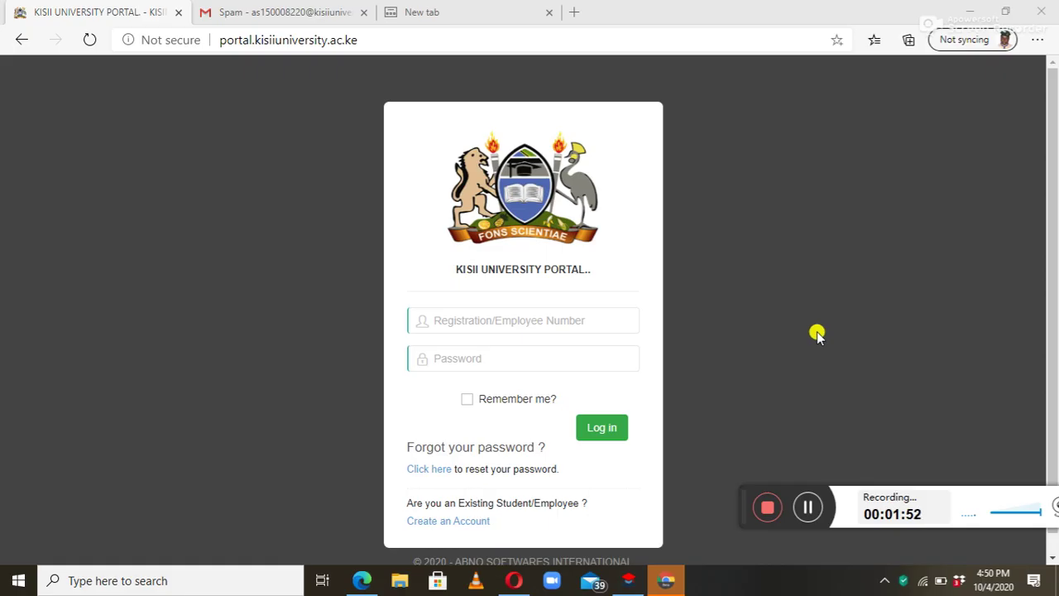
# - Log in to the Kisii University portal with the student's registration number and account password
pyautogui.click(557, 321)
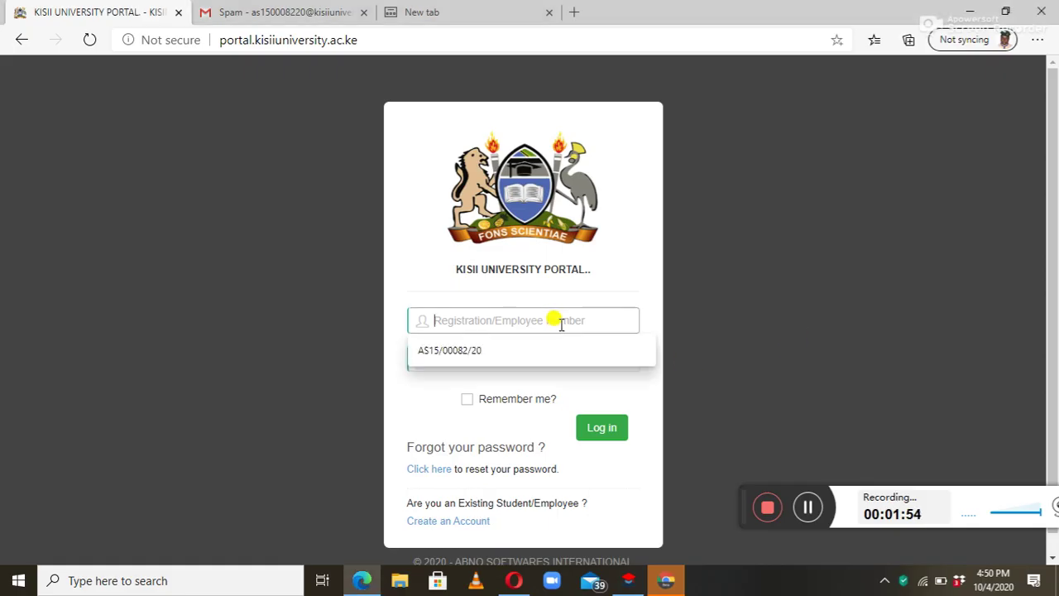
pyautogui.click(565, 348)
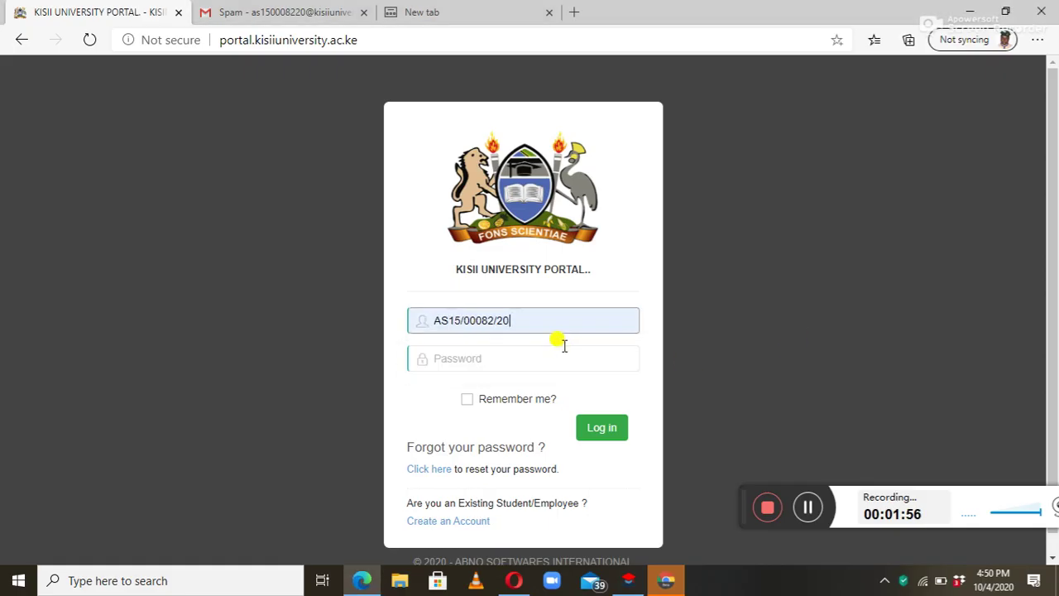
pyautogui.moveTo(560, 319); pyautogui.dragTo(420, 331)
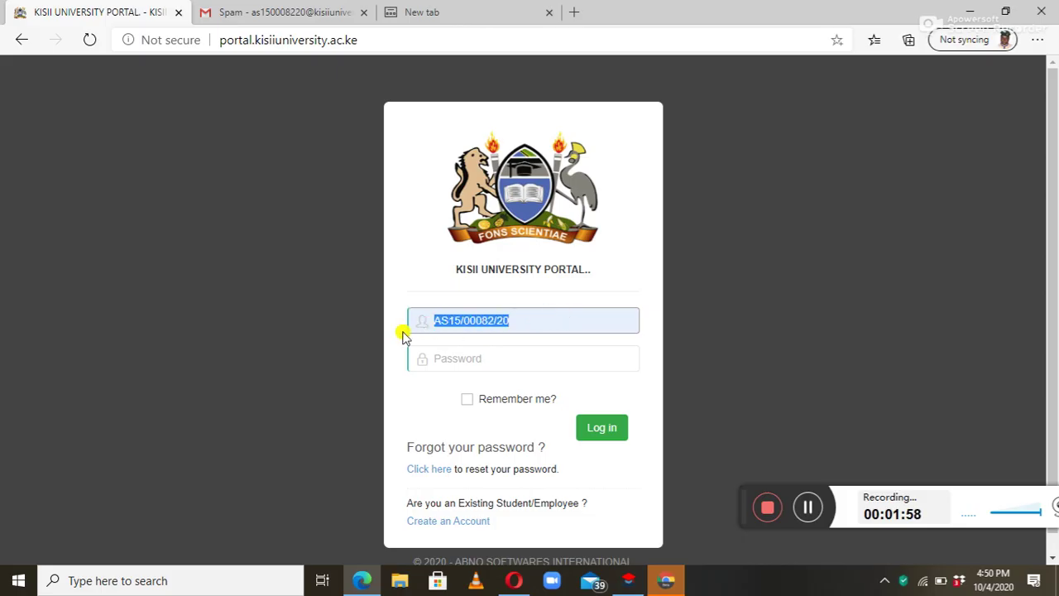
pyautogui.click(463, 358)
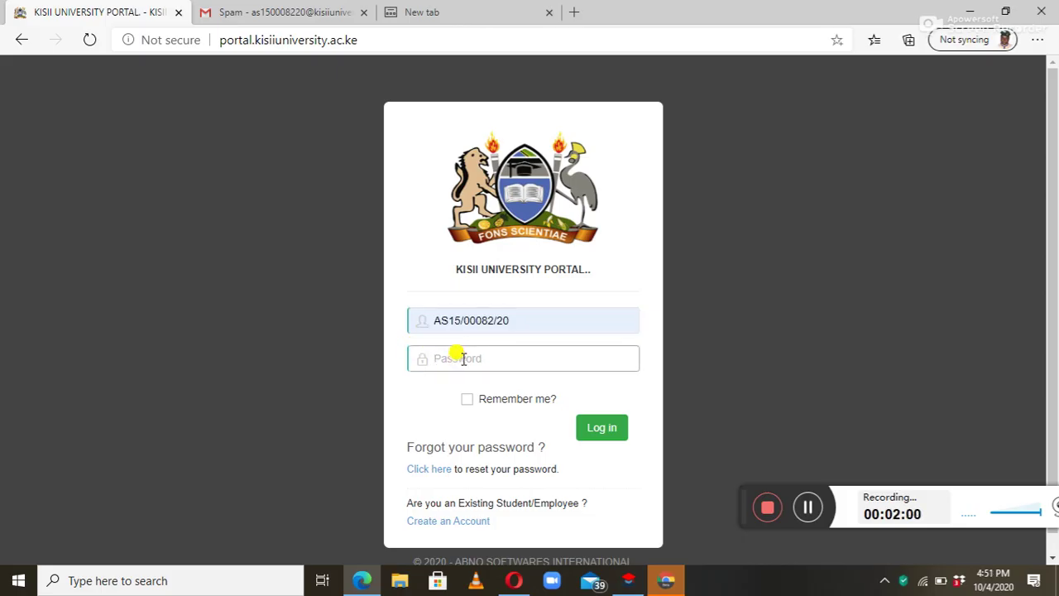
pyautogui.write('*************')
pyautogui.click(604, 432)
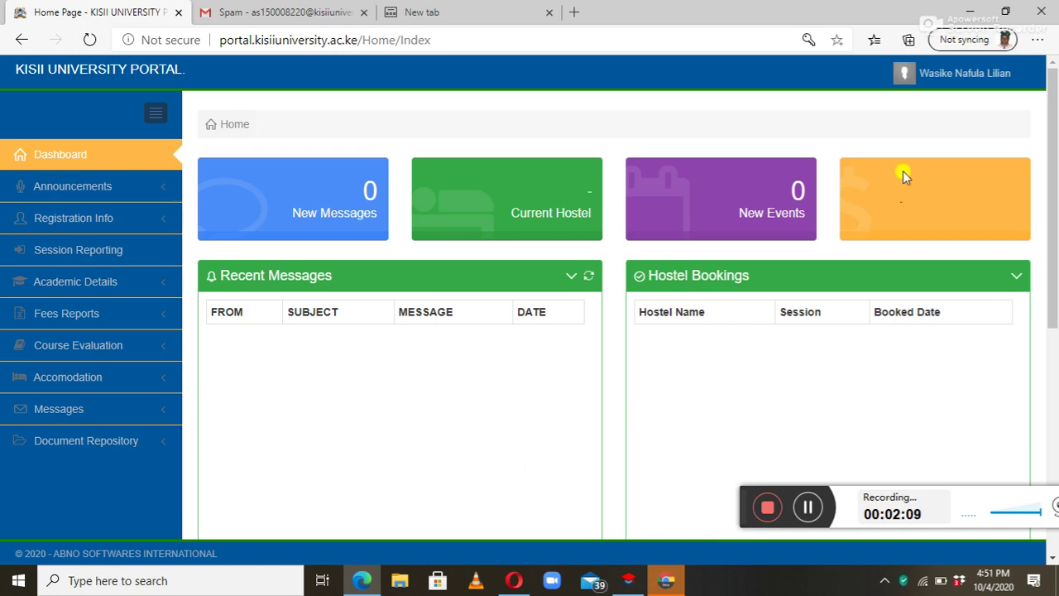
# - Open Unit Registration under Academic Details and look through the units listed in the curriculum
pyautogui.click(910, 73)
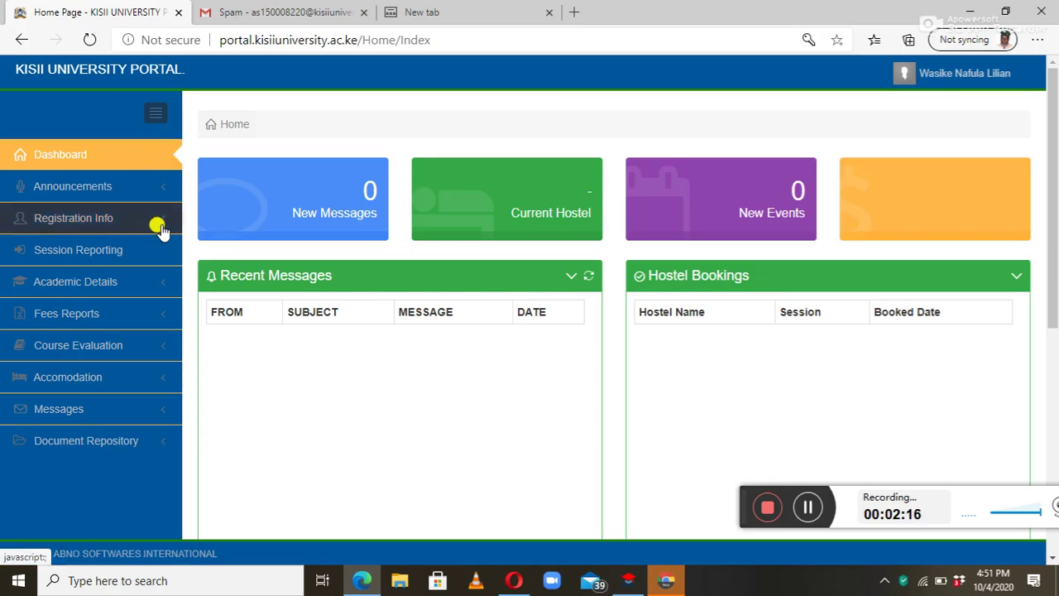
pyautogui.click(160, 286)
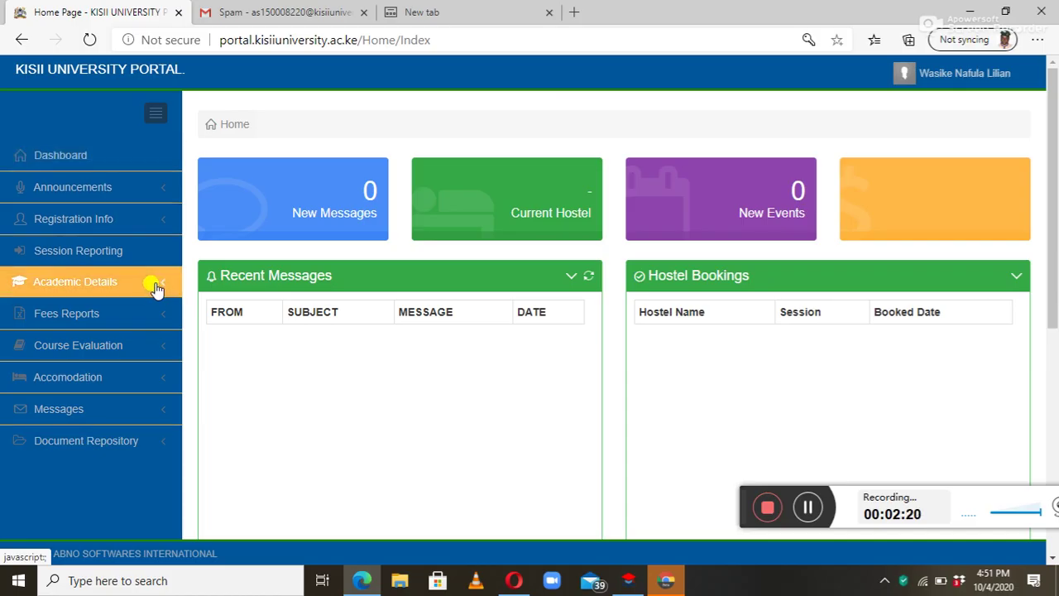
pyautogui.click(158, 285)
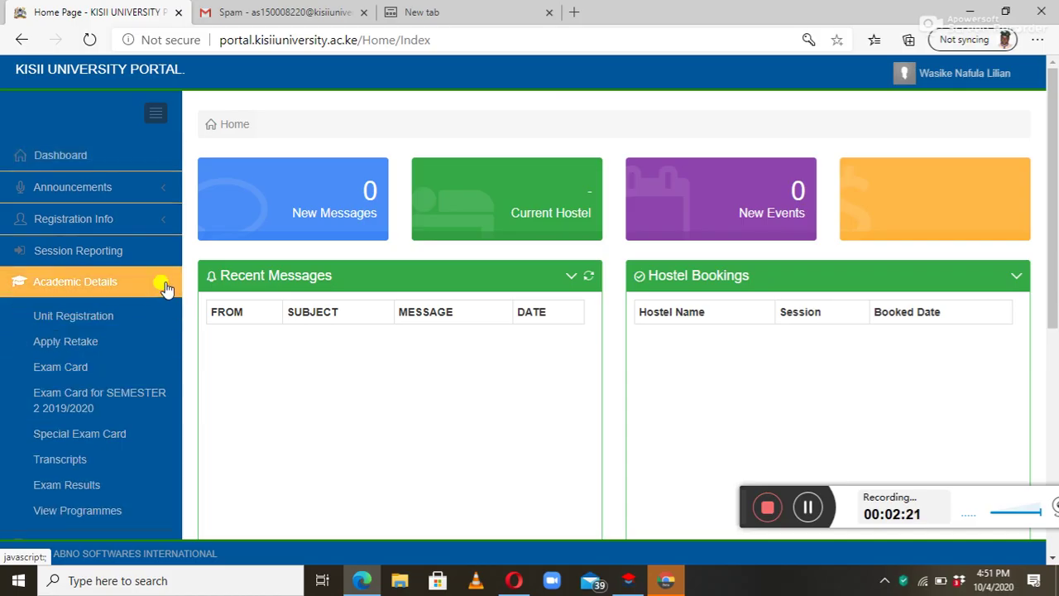
pyautogui.click(68, 323)
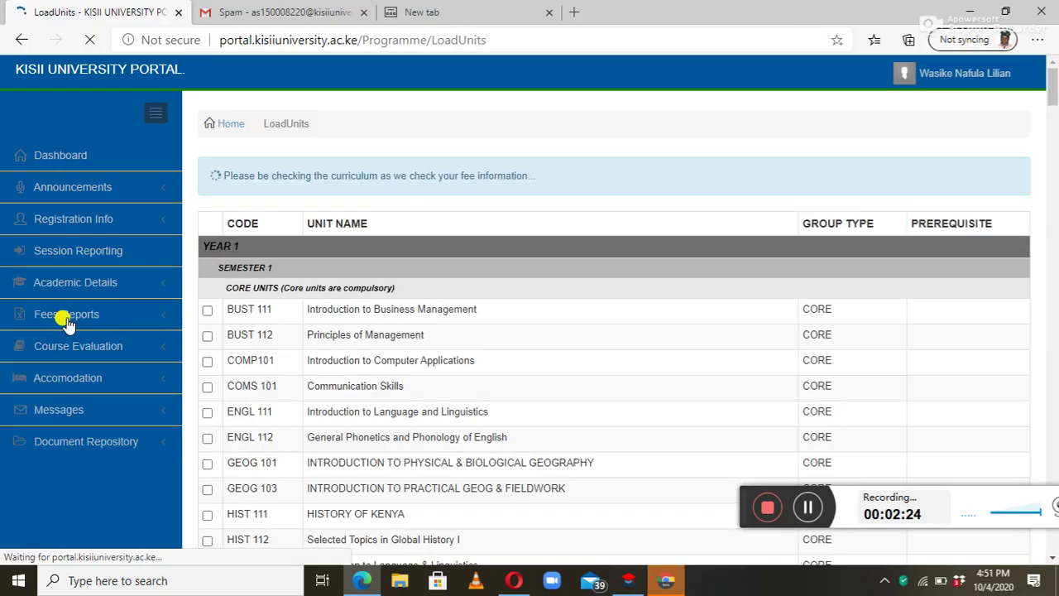
pyautogui.scroll(-6, 505, 216)
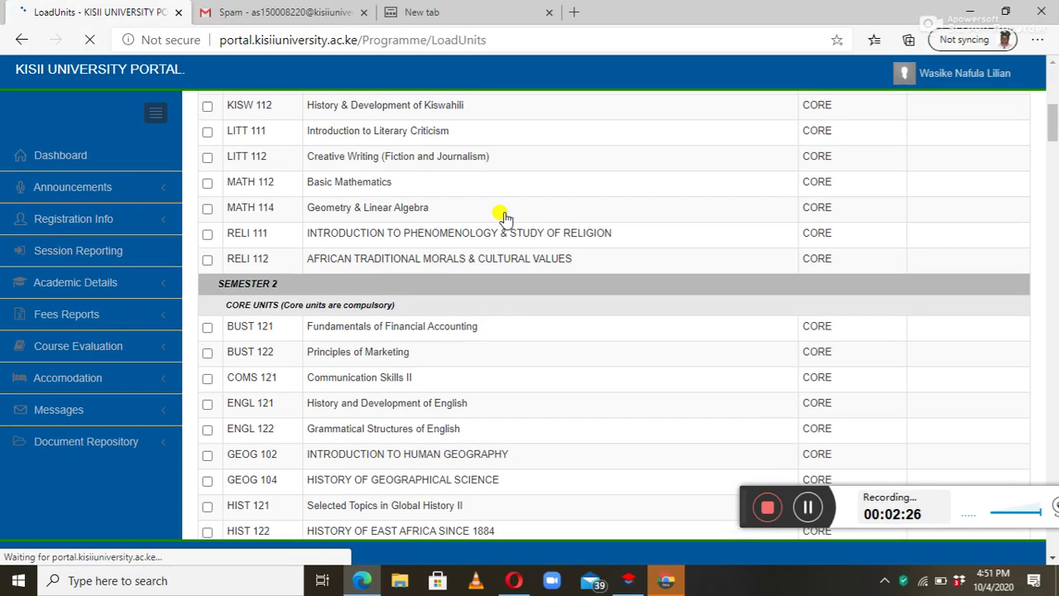
pyautogui.scroll(-5, 506, 213)
pyautogui.scroll(10, 506, 214)
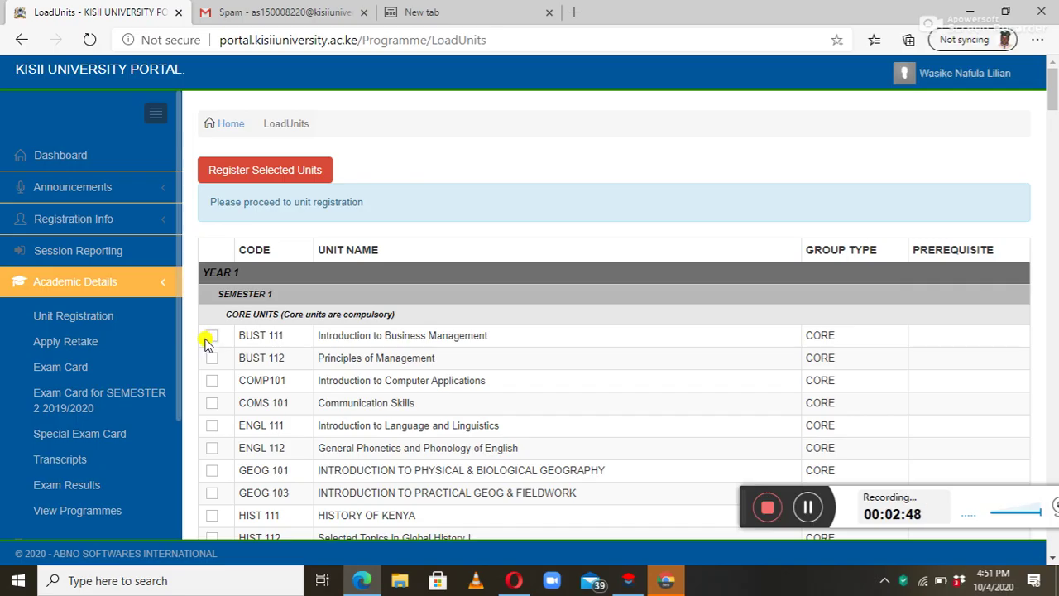
# - Select the Year 1 Semester 1 core units BUST 111, BUST 112, COMP101 and COMS 101 for registration
pyautogui.click(211, 338)
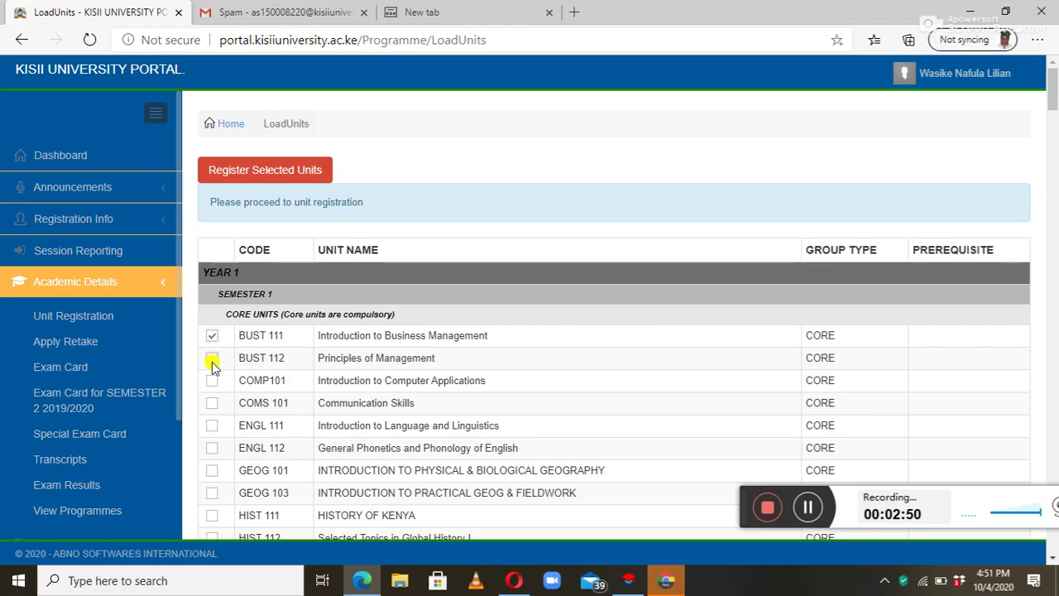
pyautogui.click(212, 359)
pyautogui.click(209, 382)
# - Add MATH 112, MATH 114, RELI 111 and RELI 112 to the selected Semester 1 units and dismiss the unit-limit alert
pyautogui.scroll(-6, 223, 397)
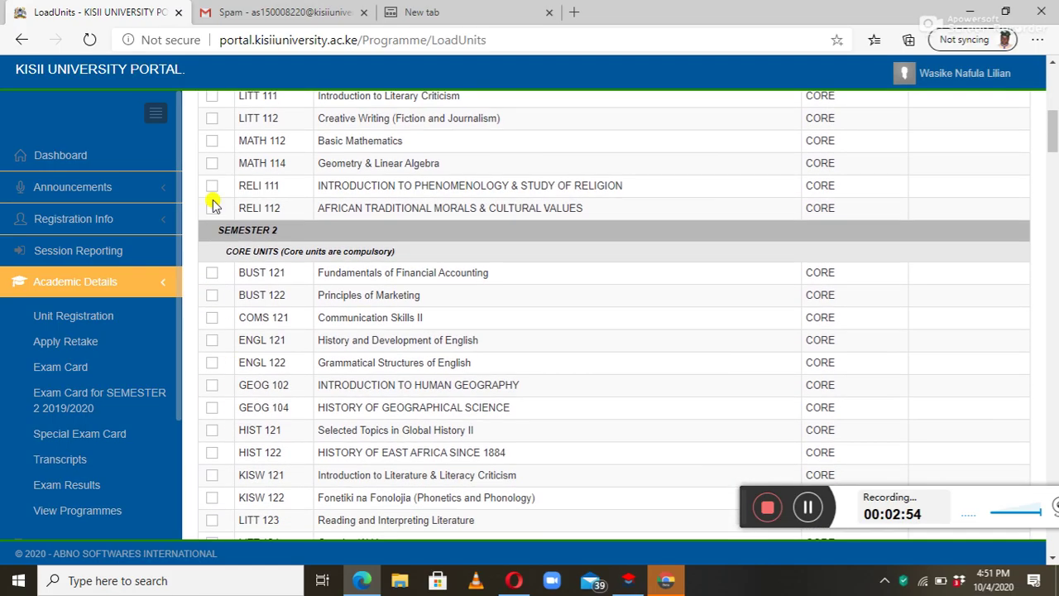
pyautogui.click(212, 185)
pyautogui.click(212, 163)
pyautogui.click(212, 207)
pyautogui.click(212, 141)
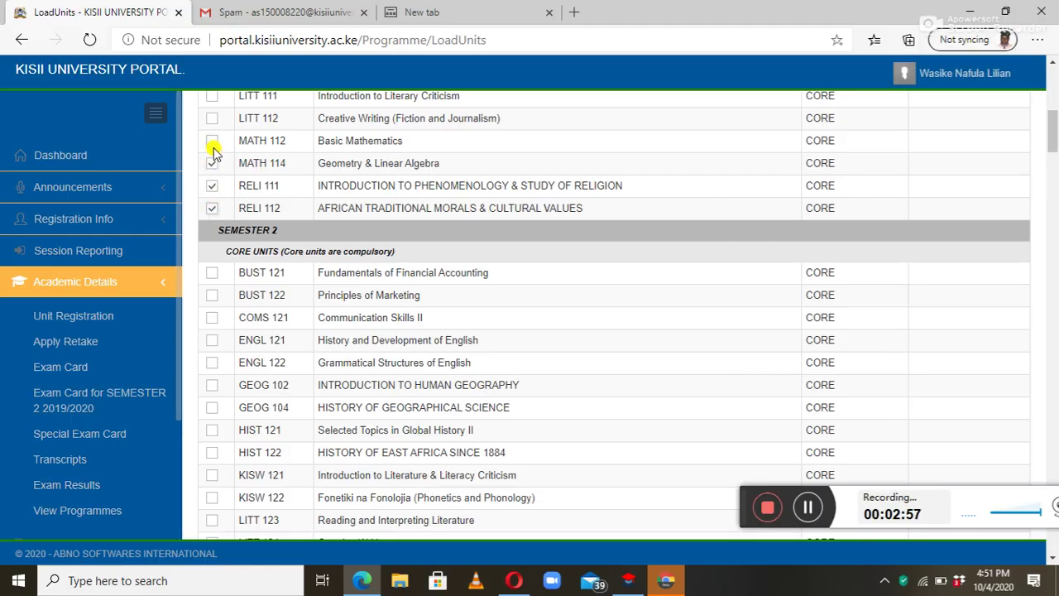
pyautogui.click(210, 97)
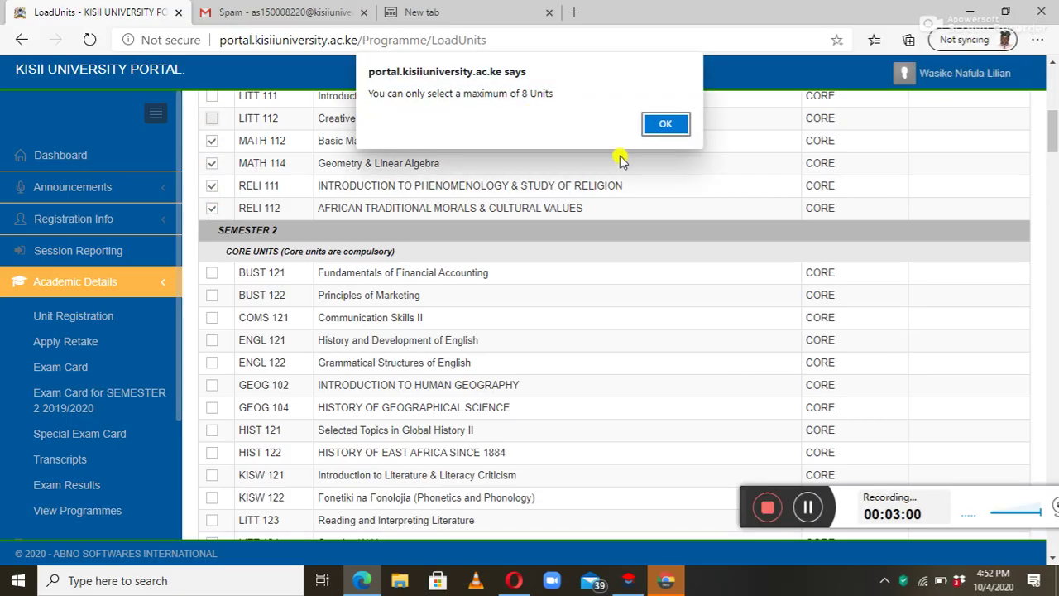
pyautogui.click(677, 124)
pyautogui.scroll(6, 277, 215)
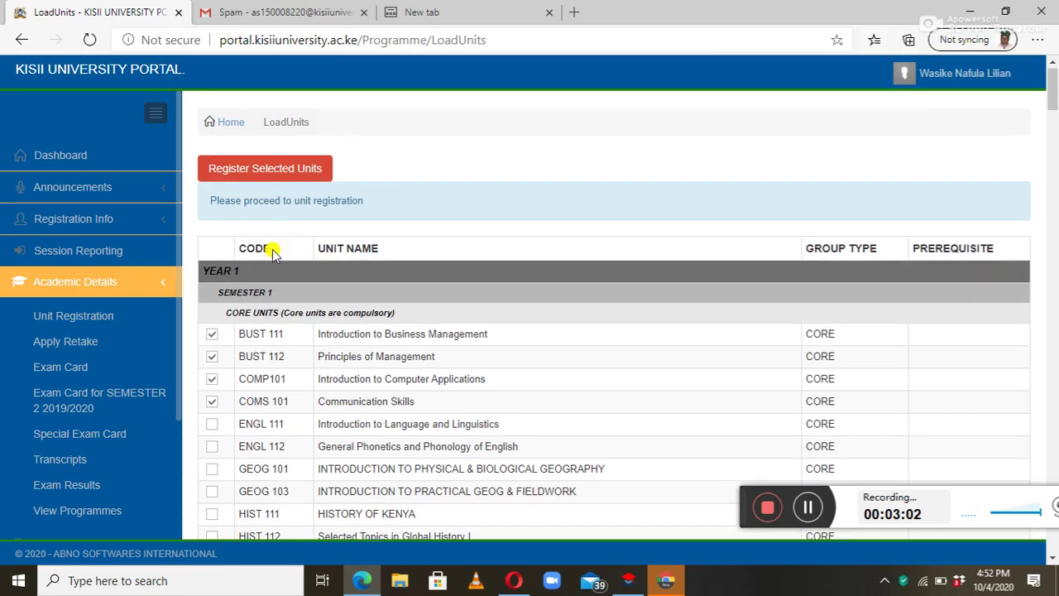
# - Register the selected Year 1 Semester 1 units and collapse the Academic Details section
pyautogui.click(258, 174)
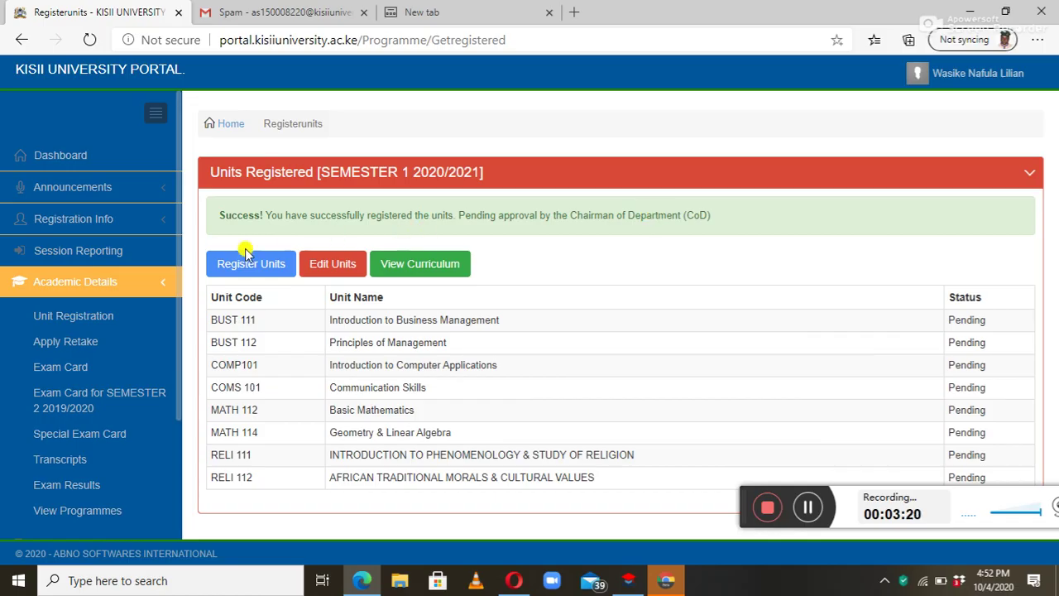
pyautogui.click(165, 287)
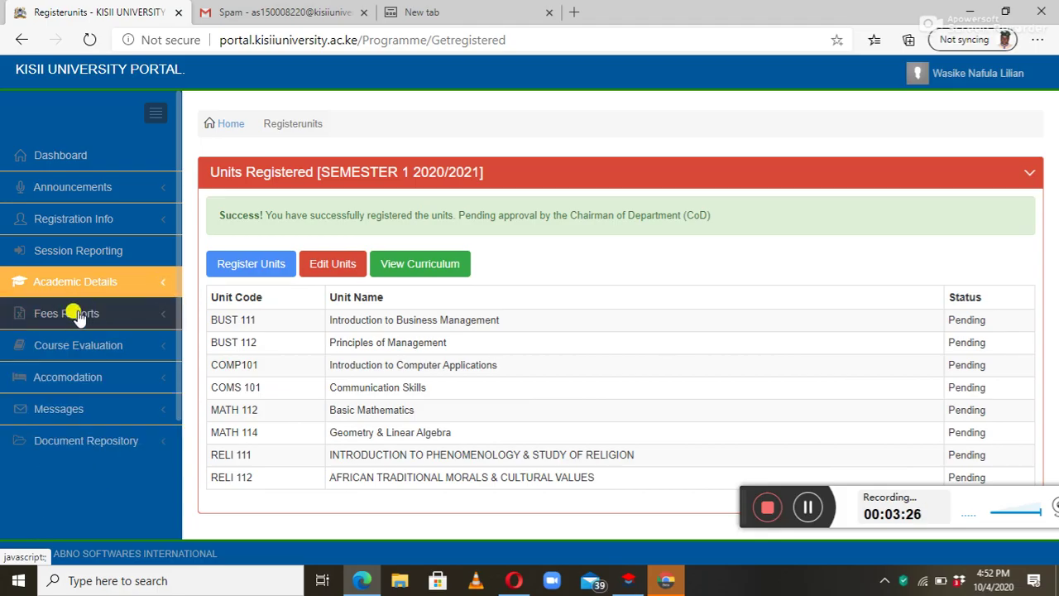
# - Open the Fees Status statement under Fees Reports
pyautogui.click(159, 320)
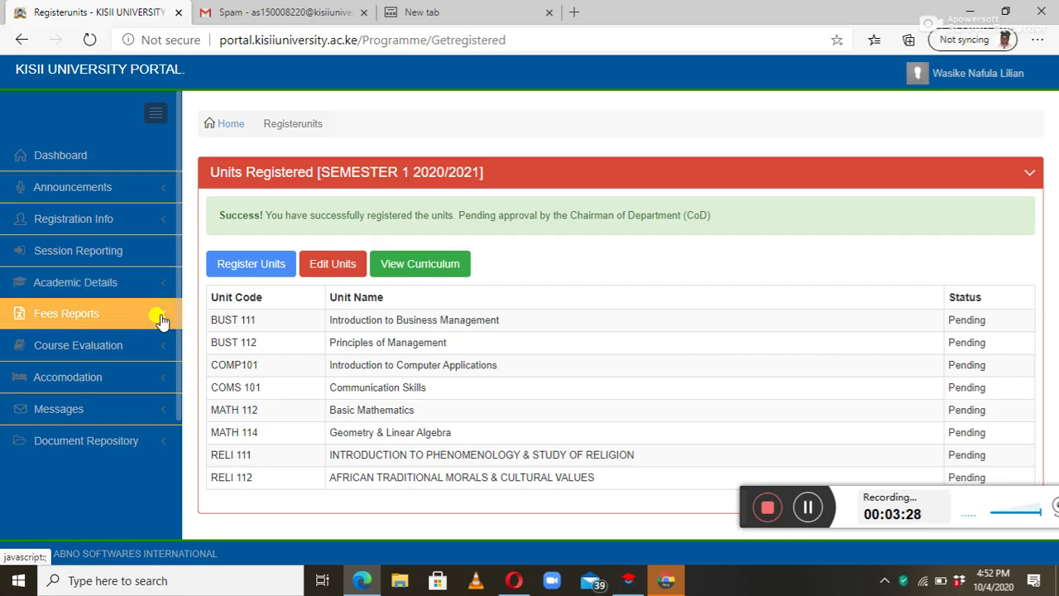
pyautogui.click(161, 319)
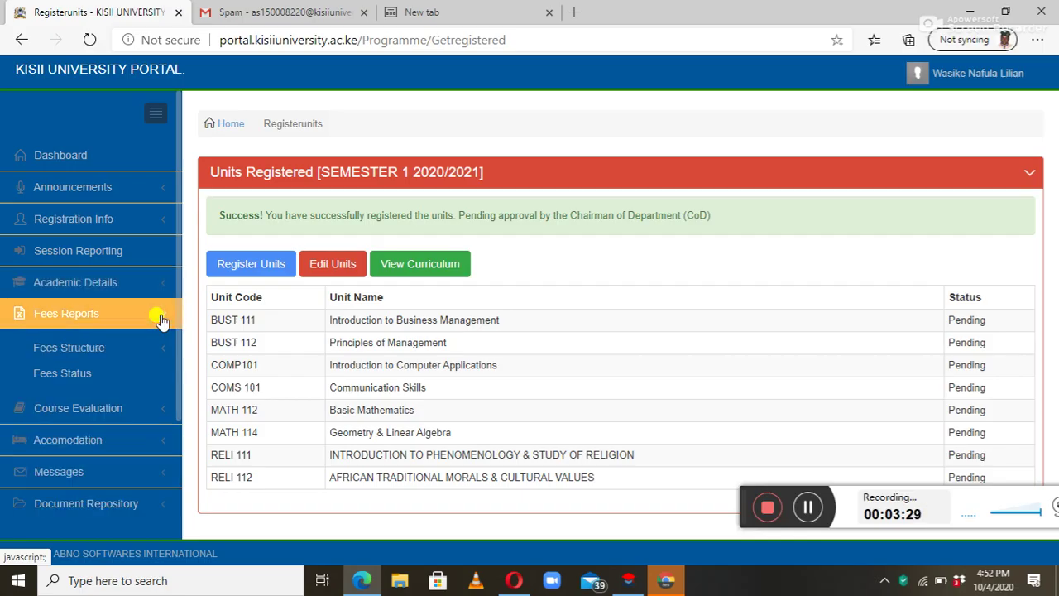
pyautogui.click(72, 375)
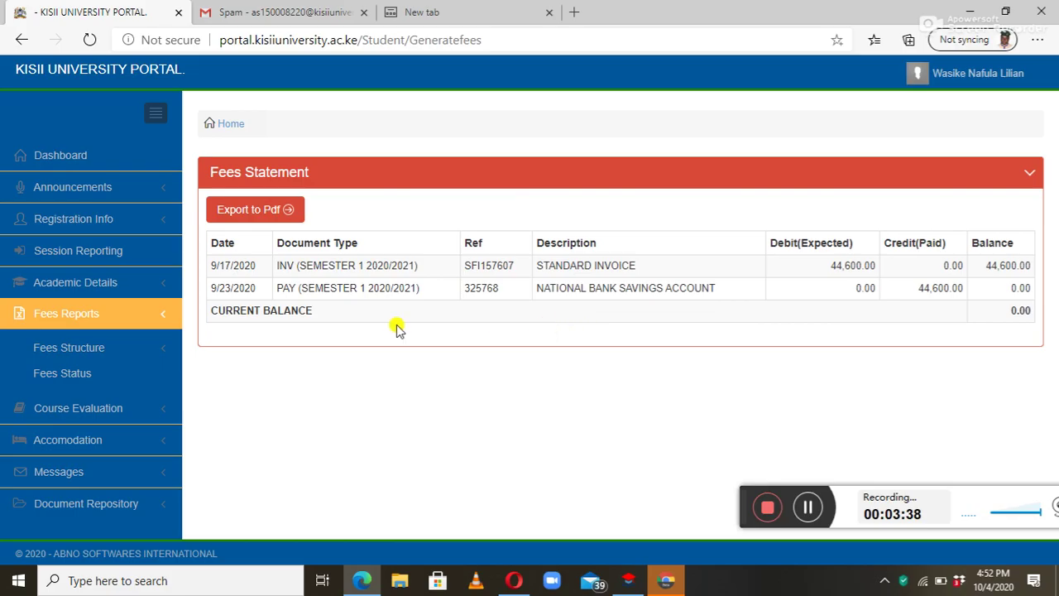
# - Export the fees statement to PDF and look through the downloaded file
pyautogui.click(240, 213)
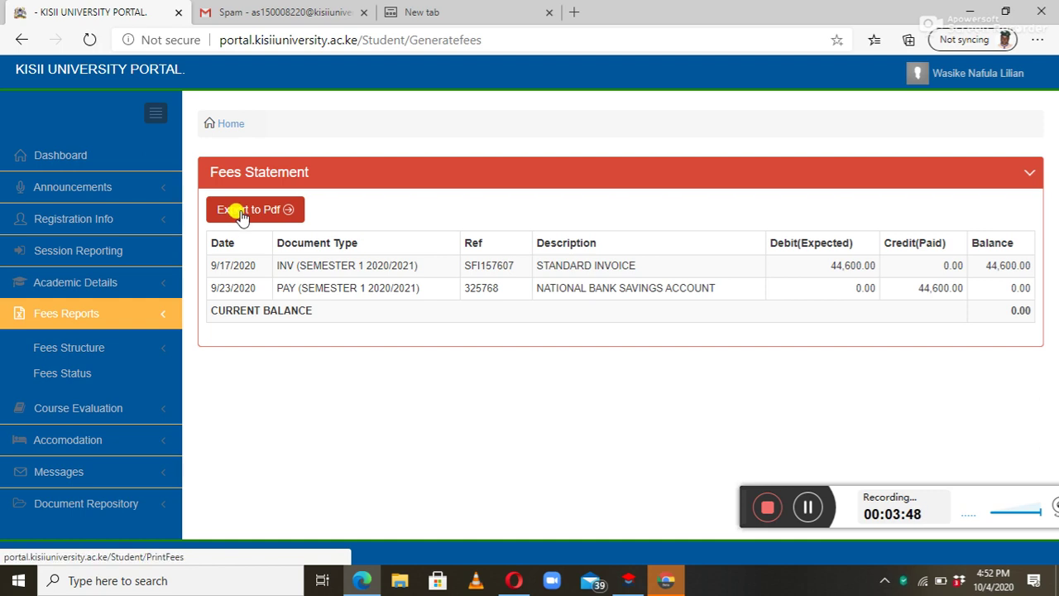
pyautogui.click(241, 214)
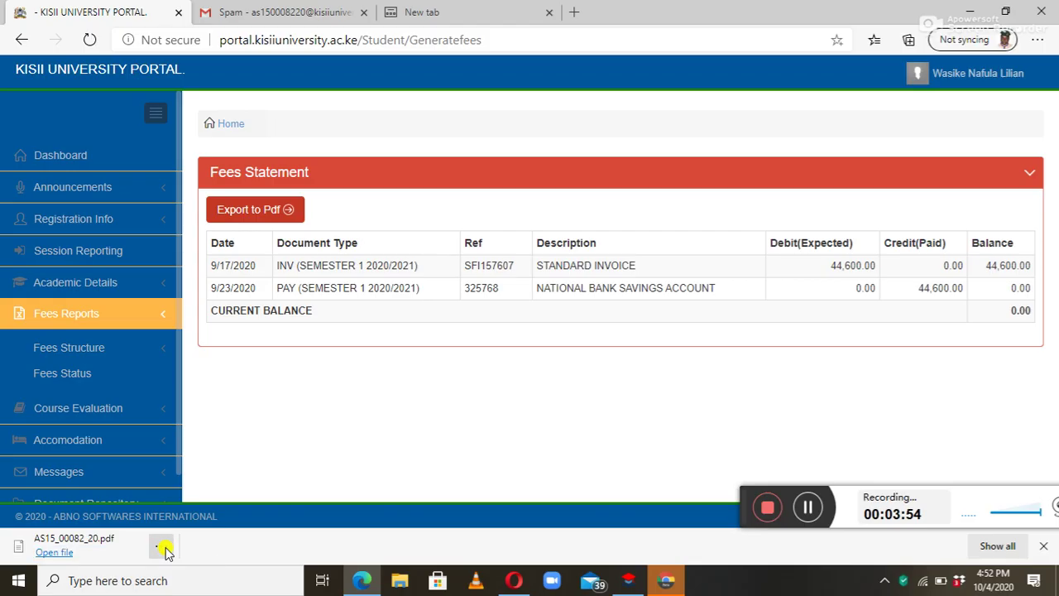
pyautogui.click(161, 546)
pyautogui.click(53, 552)
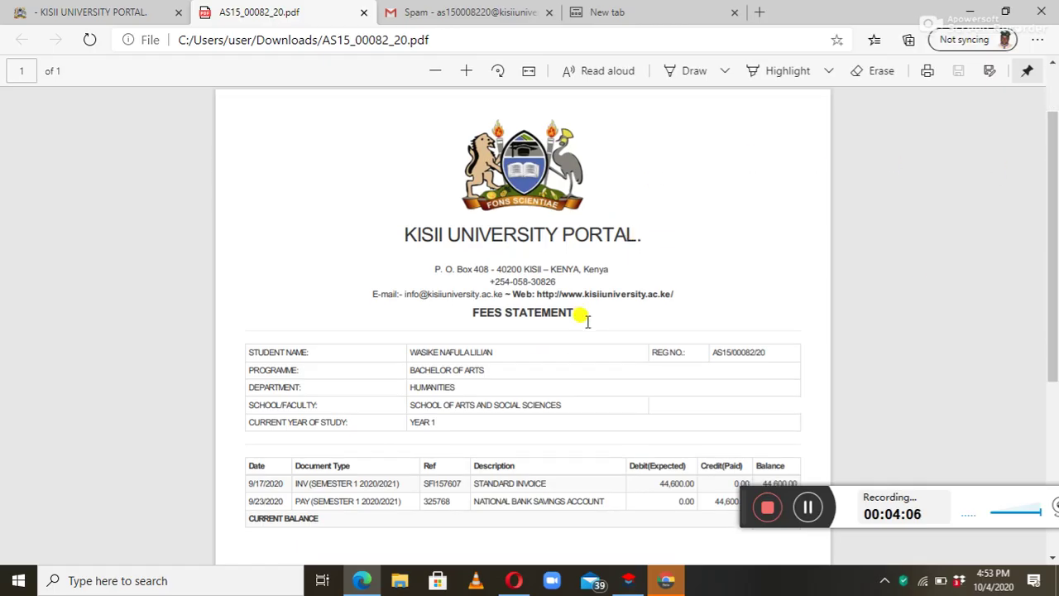
pyautogui.scroll(-5, 587, 321)
pyautogui.scroll(5, 587, 321)
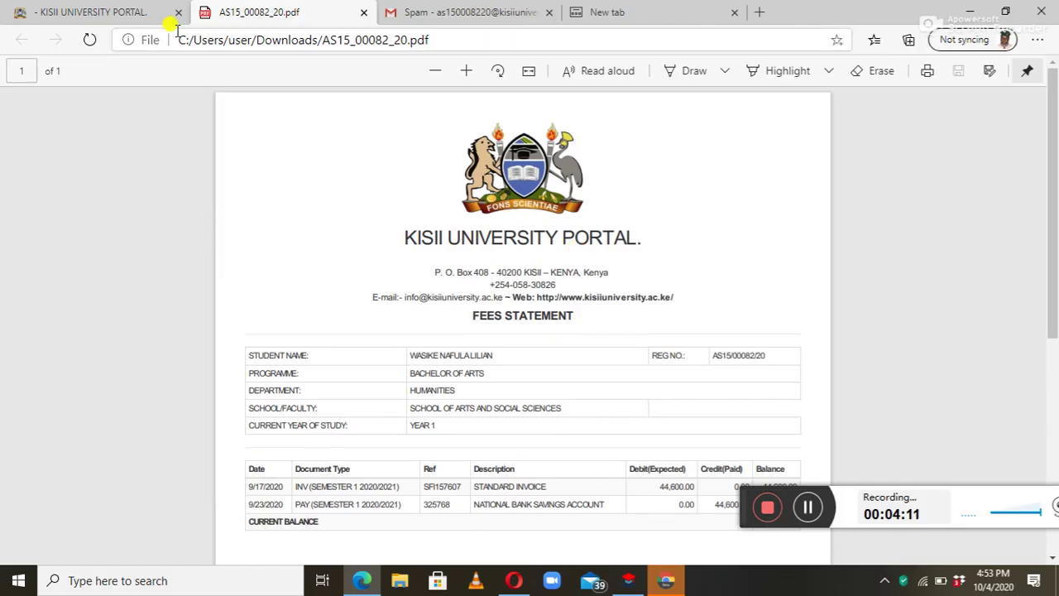
# - Return to the portal's fees statement page, collapse Fees Reports and check the student account options
pyautogui.click(51, 14)
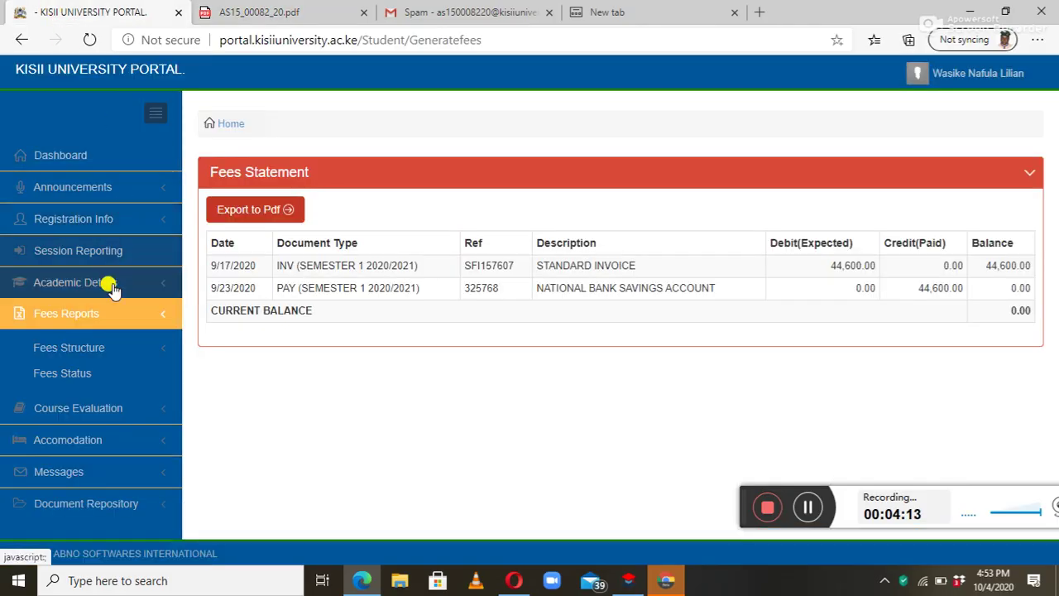
pyautogui.click(157, 319)
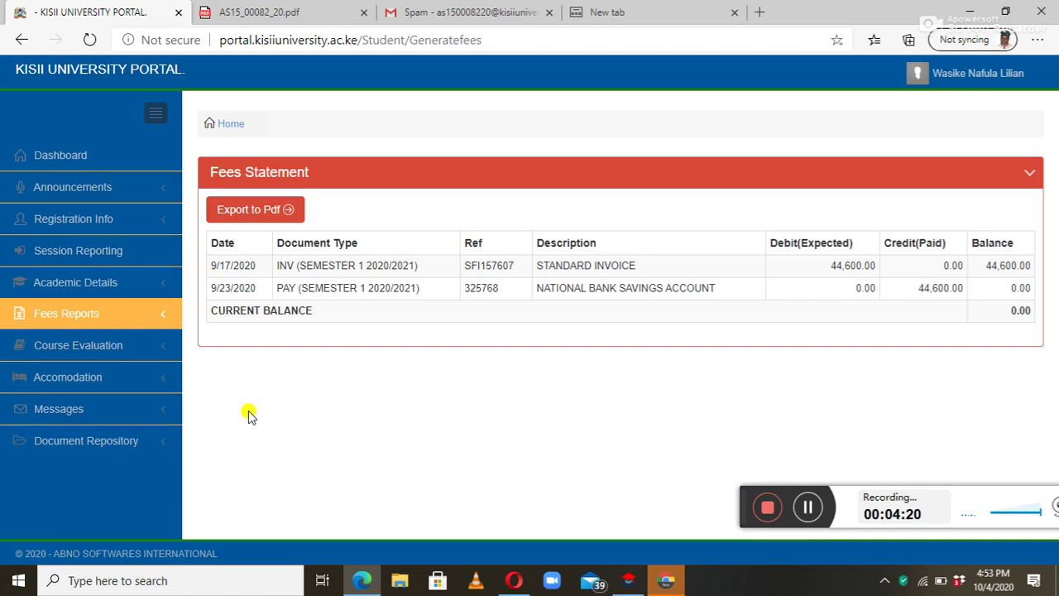
pyautogui.click(972, 73)
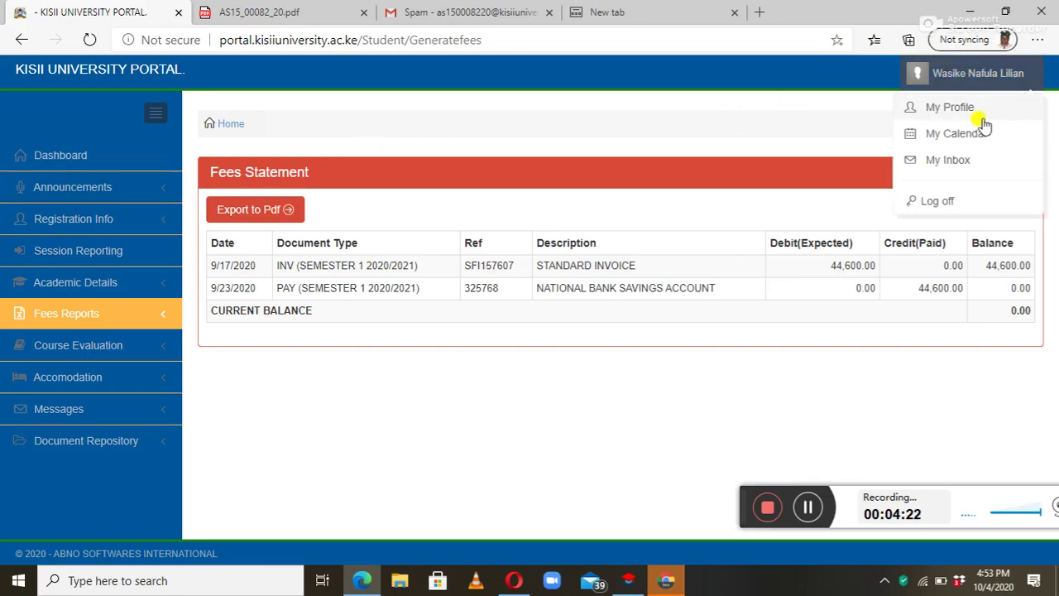
pyautogui.click(825, 79)
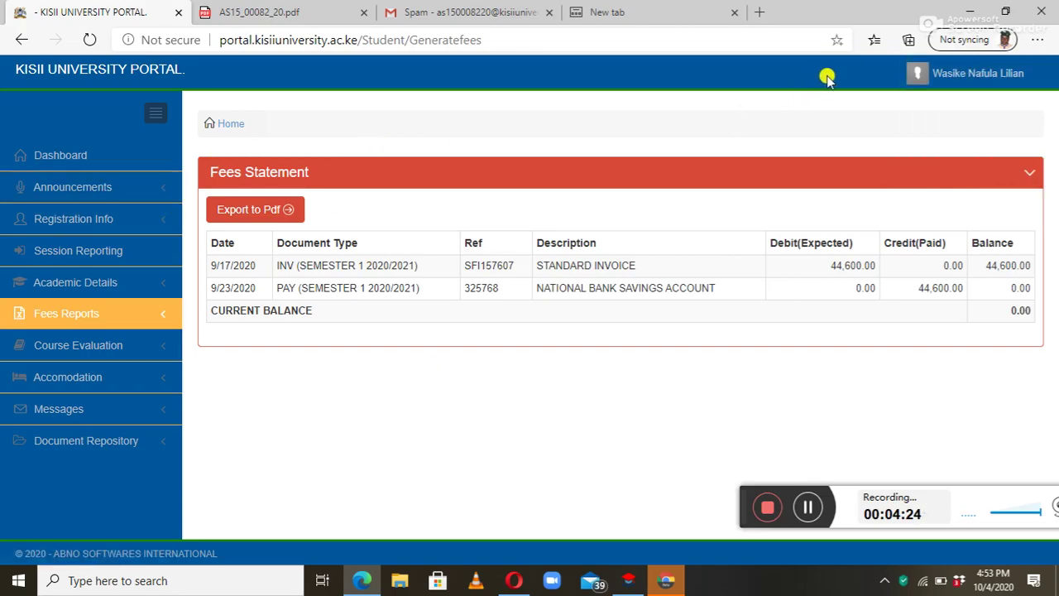